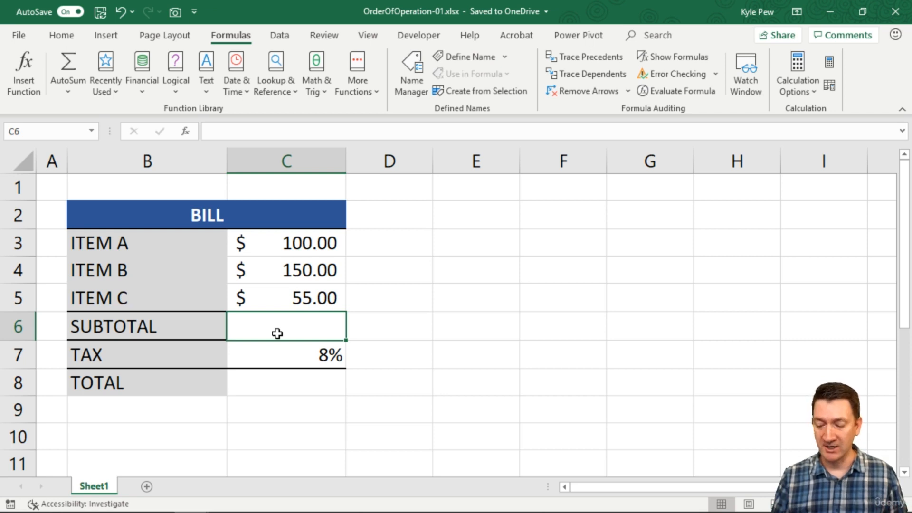
# Step: Enter a subtotal formula in C6 that adds C3, C4 and C5
pyautogui.write('=')
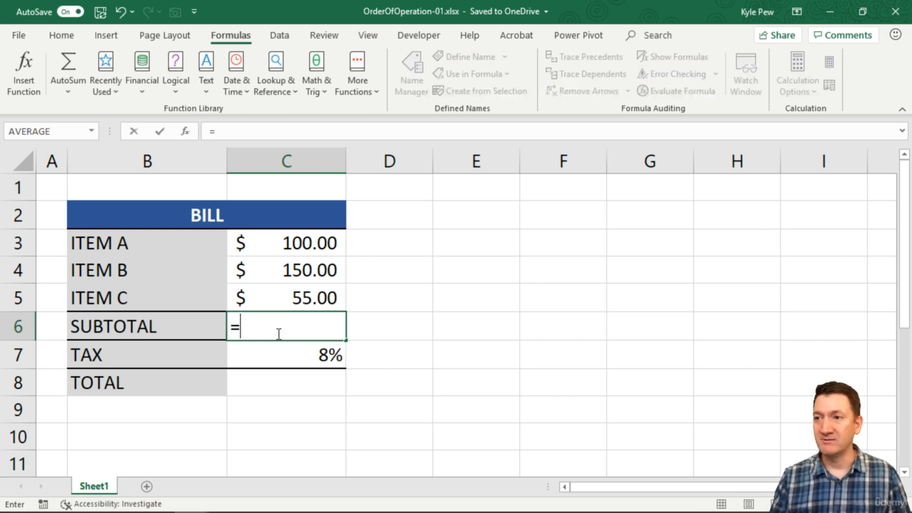
pyautogui.click(278, 244)
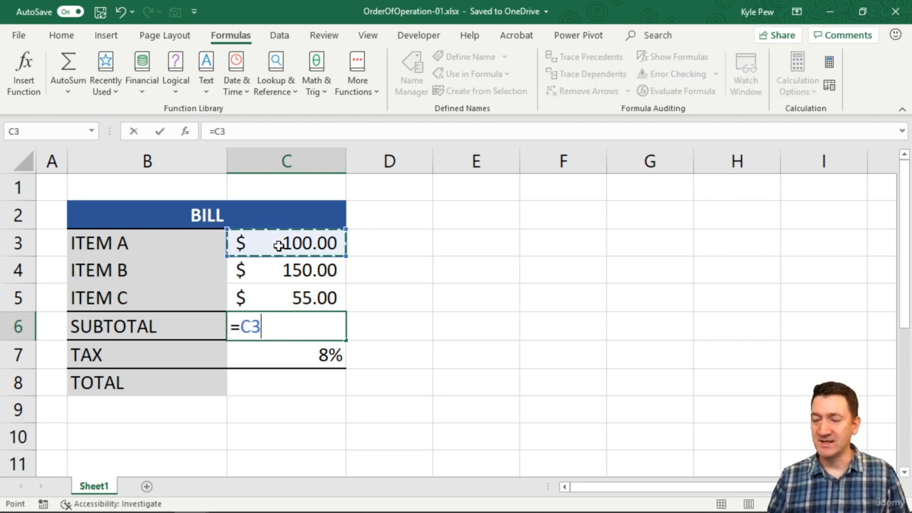
pyautogui.write('+')
pyautogui.click(280, 273)
pyautogui.write('+')
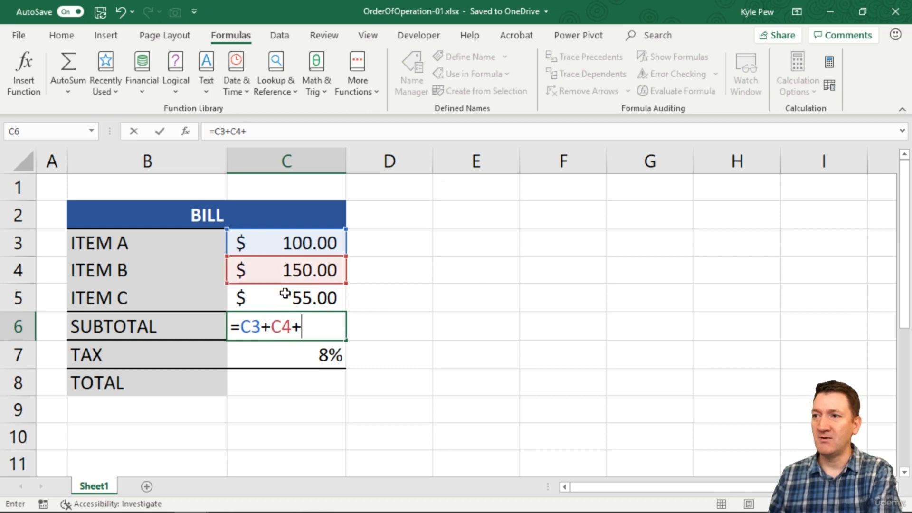
pyautogui.click(285, 296)
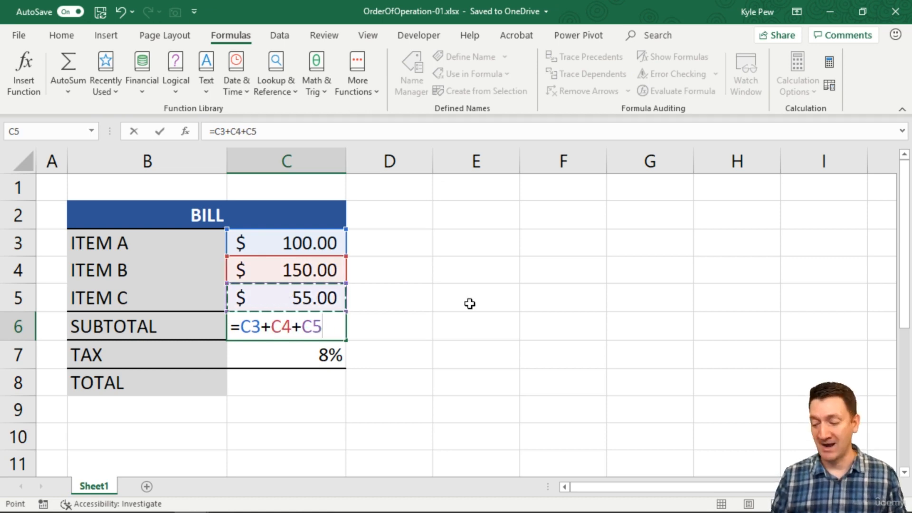
pyautogui.press('Return')
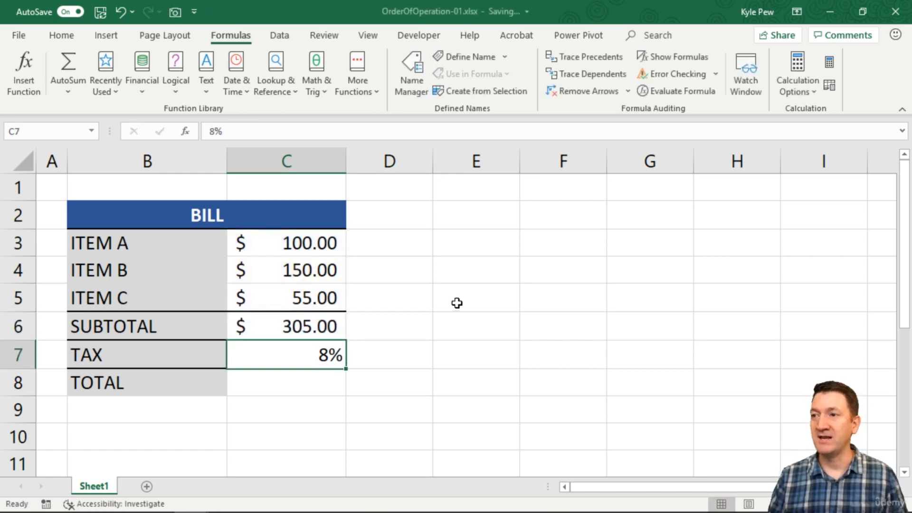
# Step: Enter a total formula in C8 that multiplies the subtotal C6 by the tax C7
pyautogui.click(297, 330)
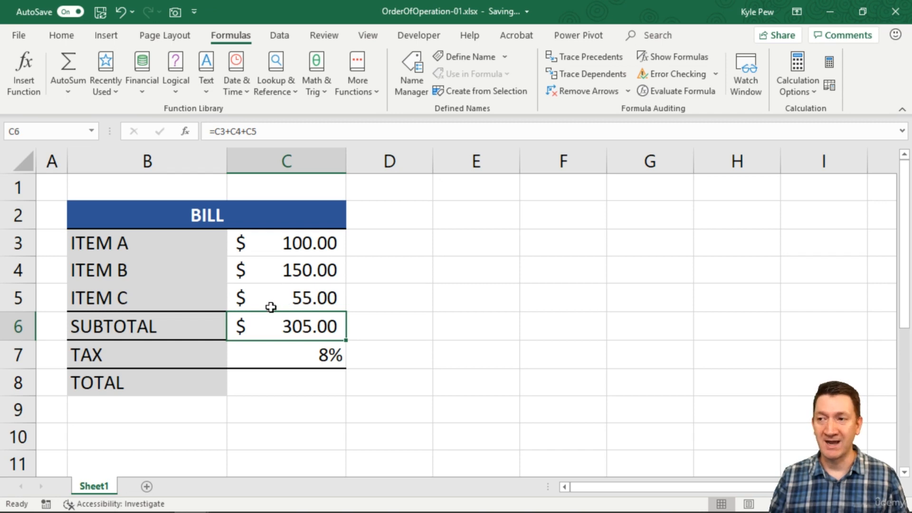
pyautogui.click(266, 383)
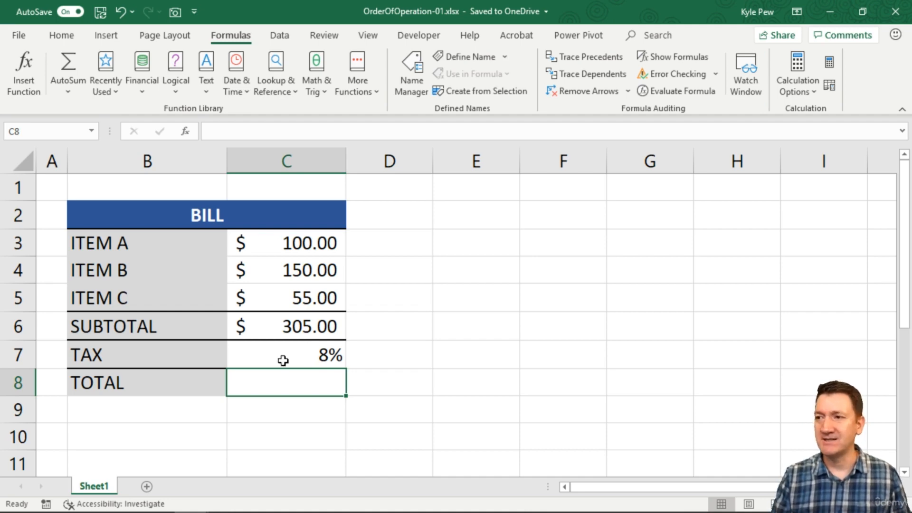
pyautogui.write('=')
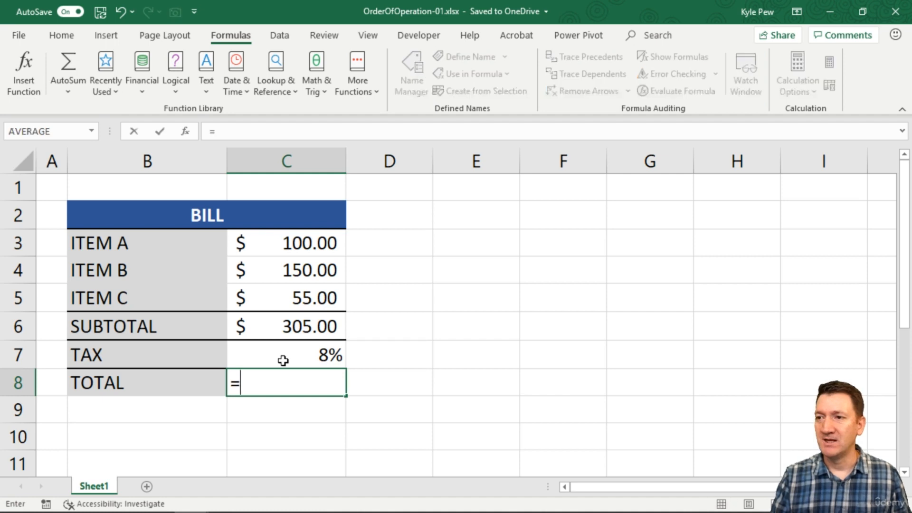
pyautogui.click(294, 330)
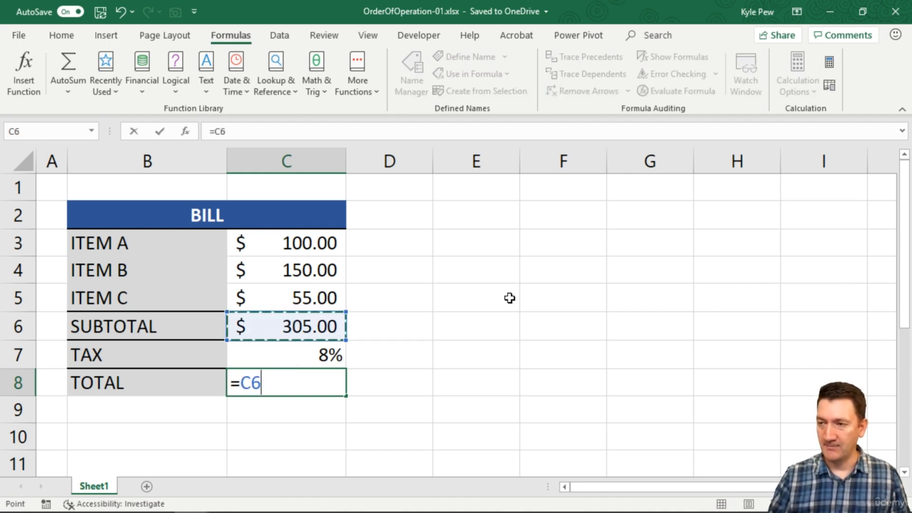
pyautogui.write('*')
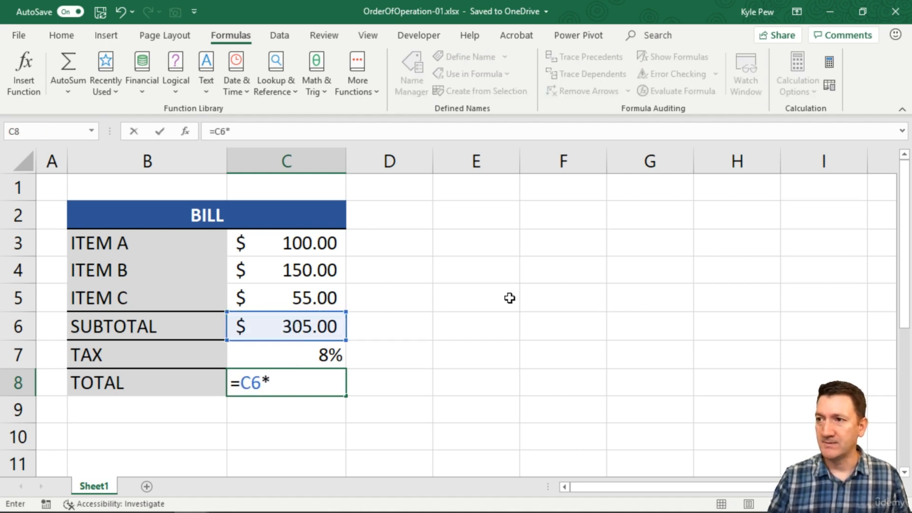
pyautogui.click(312, 356)
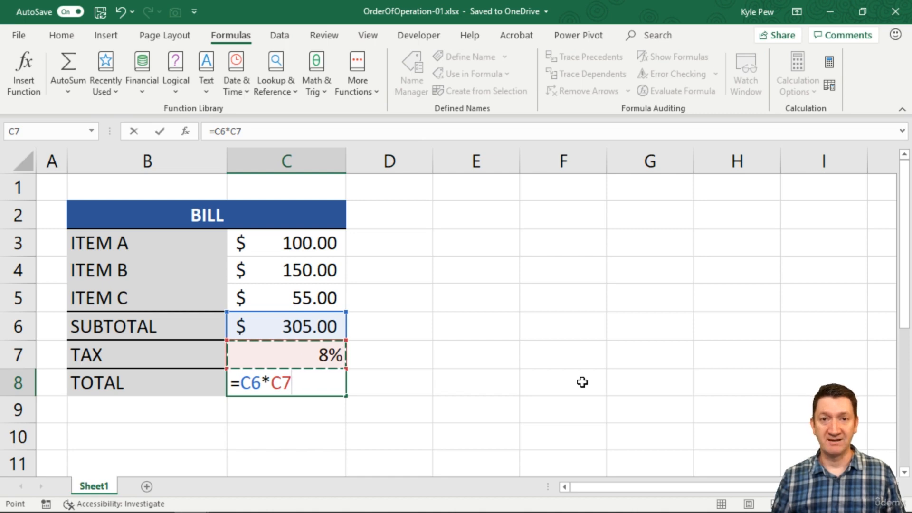
pyautogui.press('Return')
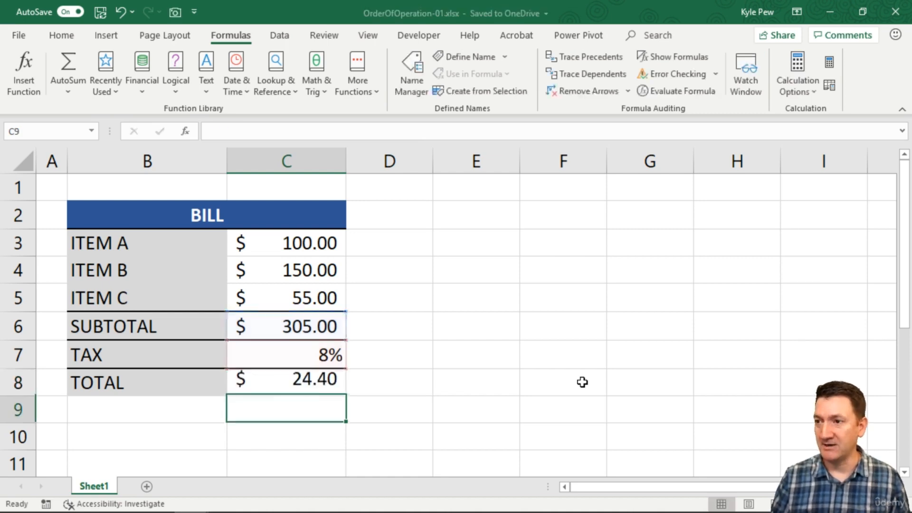
# Step: Clear C8 and enter the total formula =C6*C7+1.0 instead
pyautogui.click(282, 379)
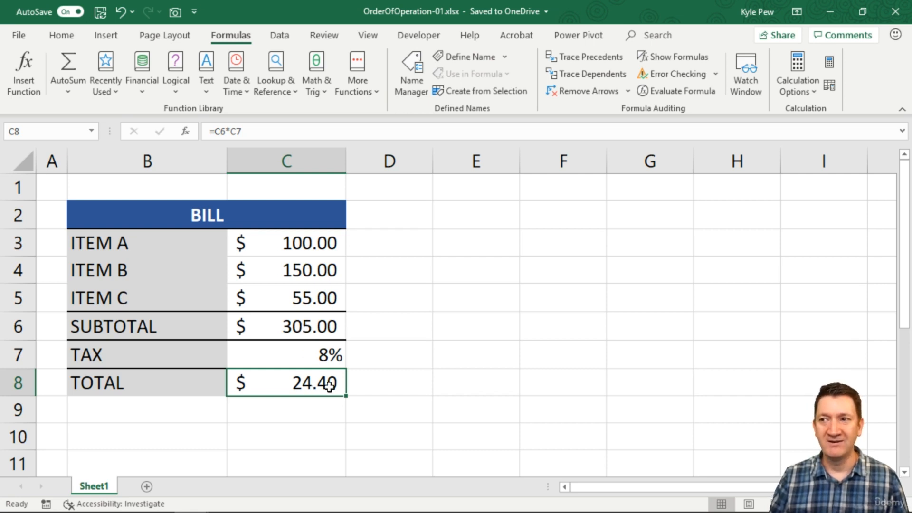
pyautogui.press('Delete')
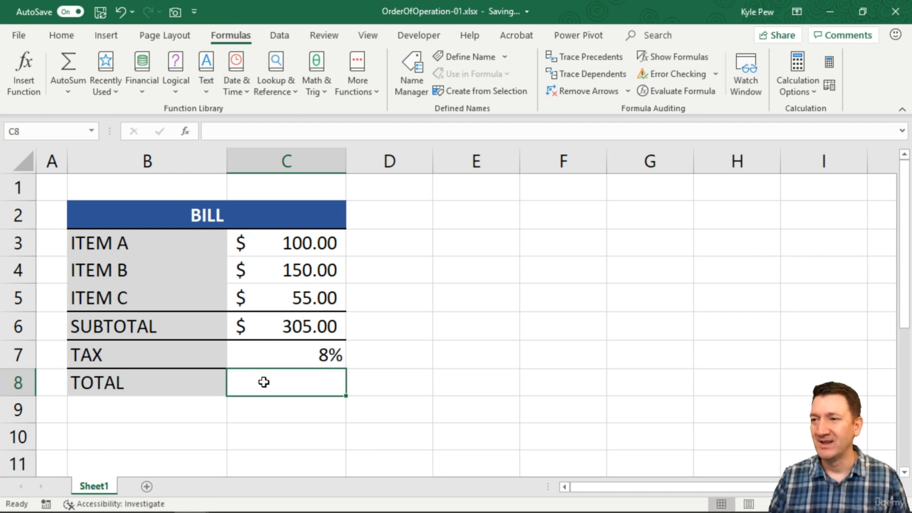
pyautogui.write('=')
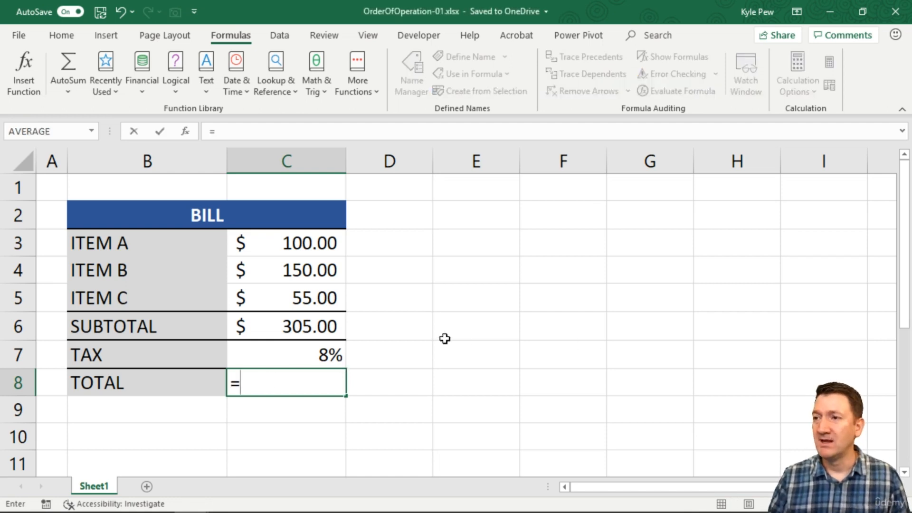
pyautogui.click(321, 324)
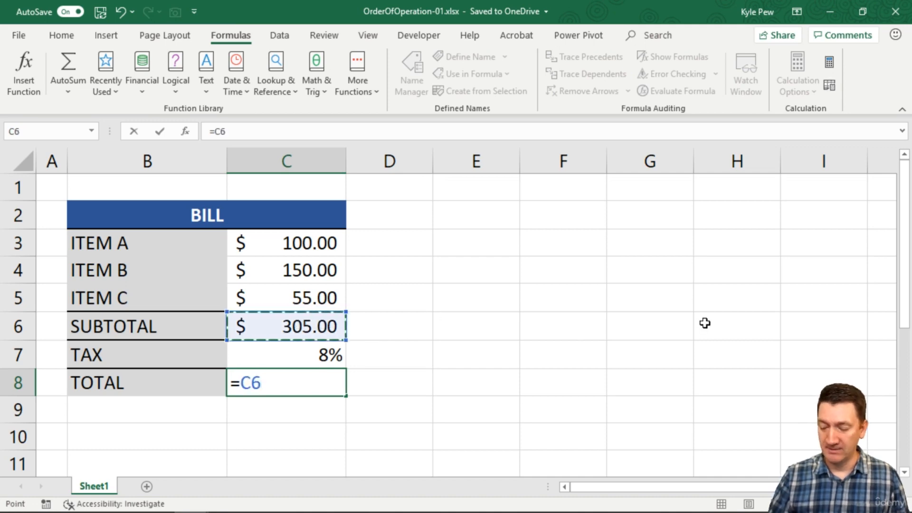
pyautogui.write('*')
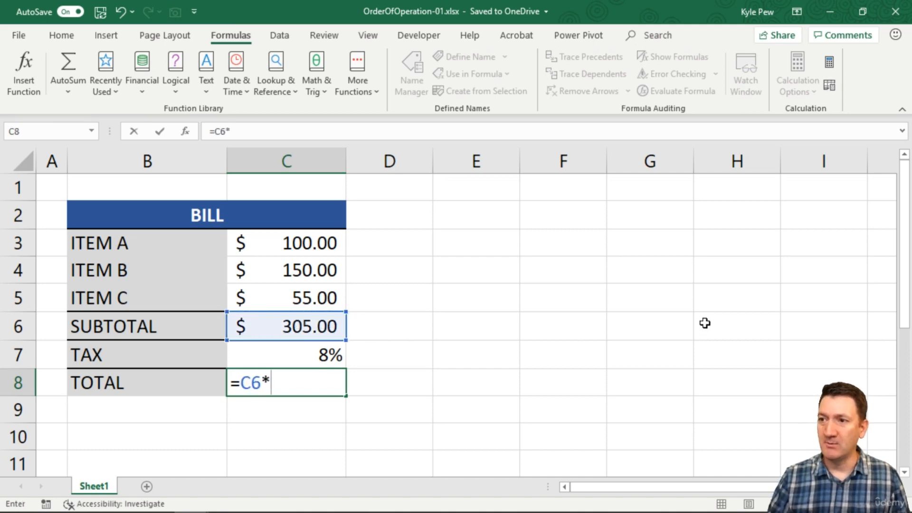
pyautogui.click(301, 355)
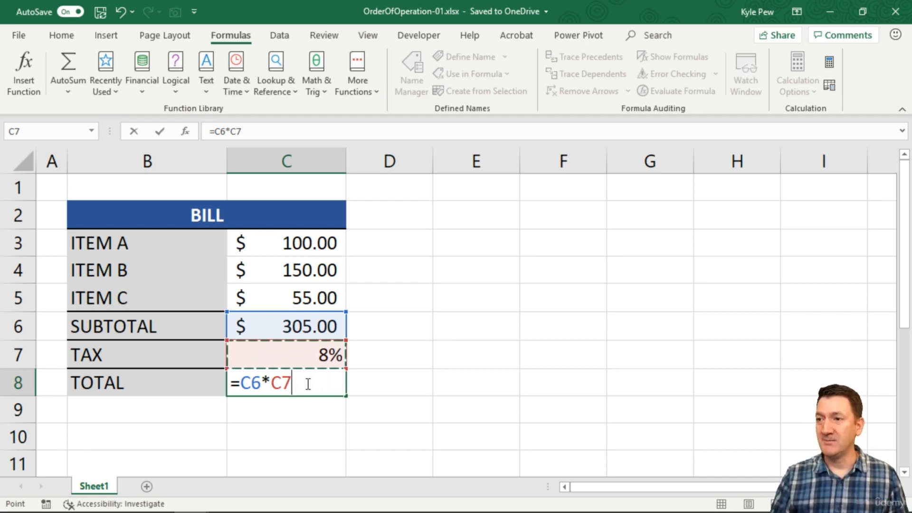
pyautogui.write('+')
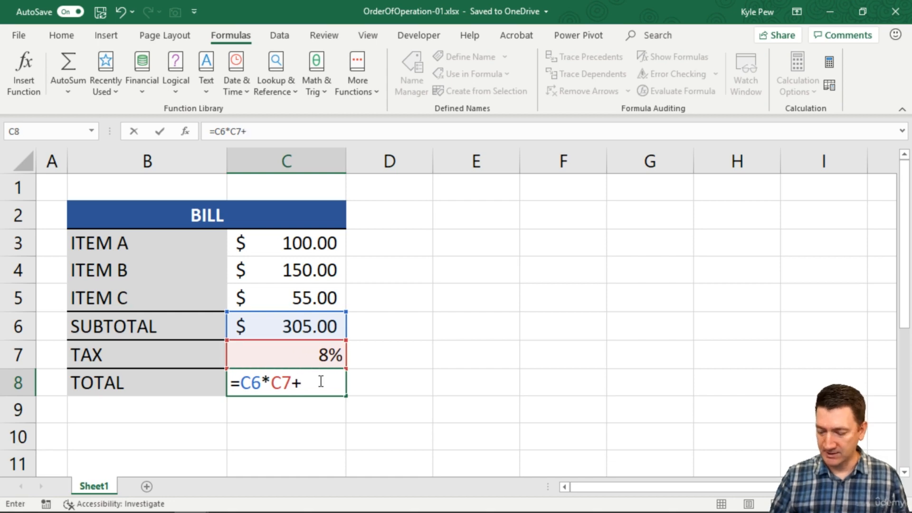
pyautogui.write('1.')
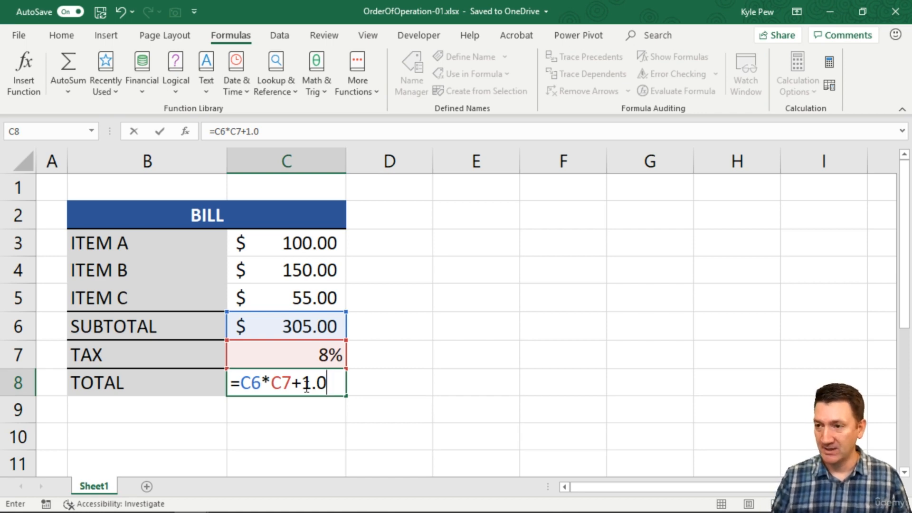
pyautogui.press('Return')
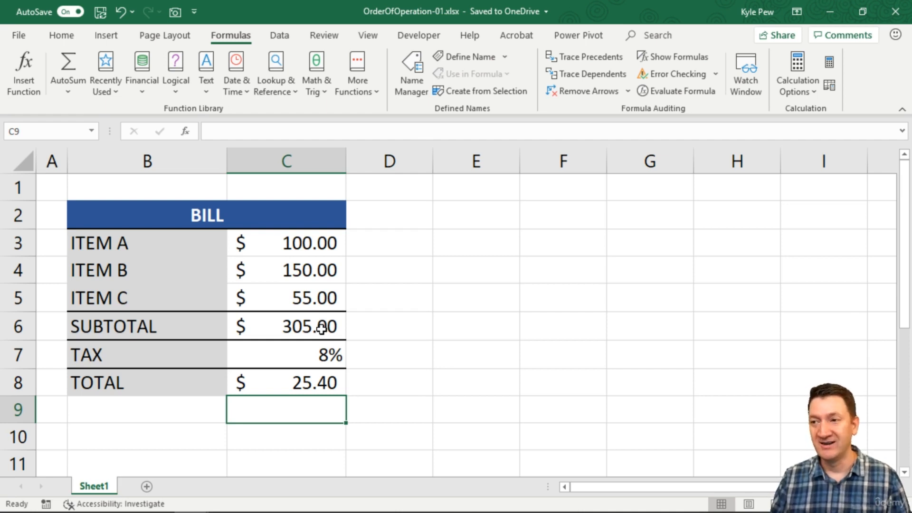
# Step: Open Evaluate Formula for the total in C8 and evaluate its first two references
pyautogui.click(291, 379)
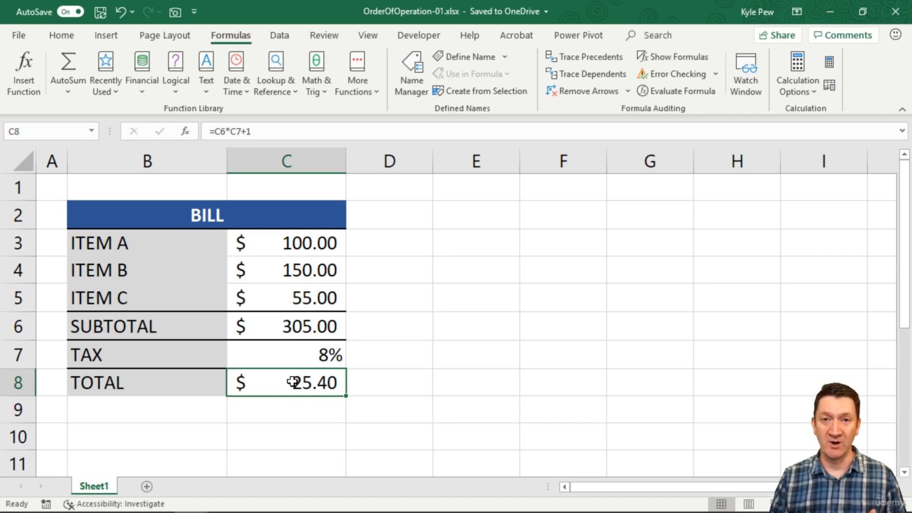
pyautogui.click(665, 90)
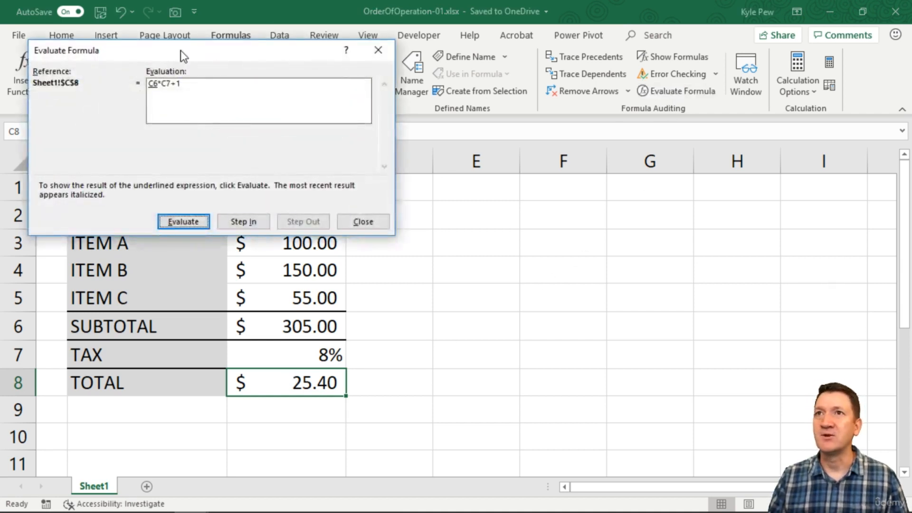
pyautogui.moveTo(181, 22); pyautogui.dragTo(223, 166)
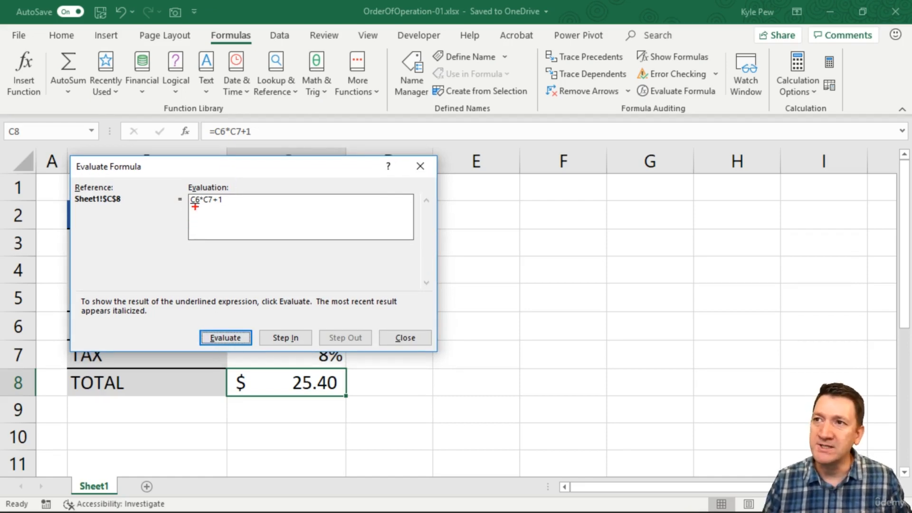
pyautogui.moveTo(186, 191); pyautogui.dragTo(235, 217)
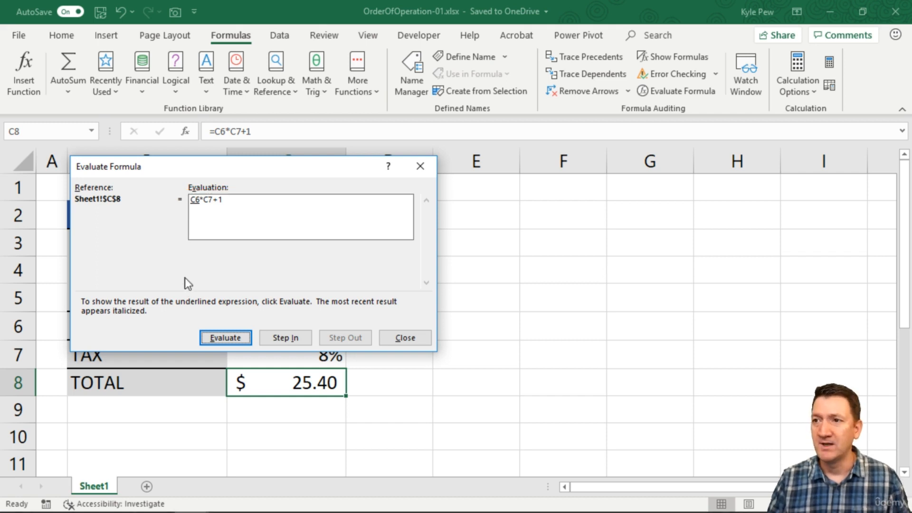
pyautogui.click(215, 339)
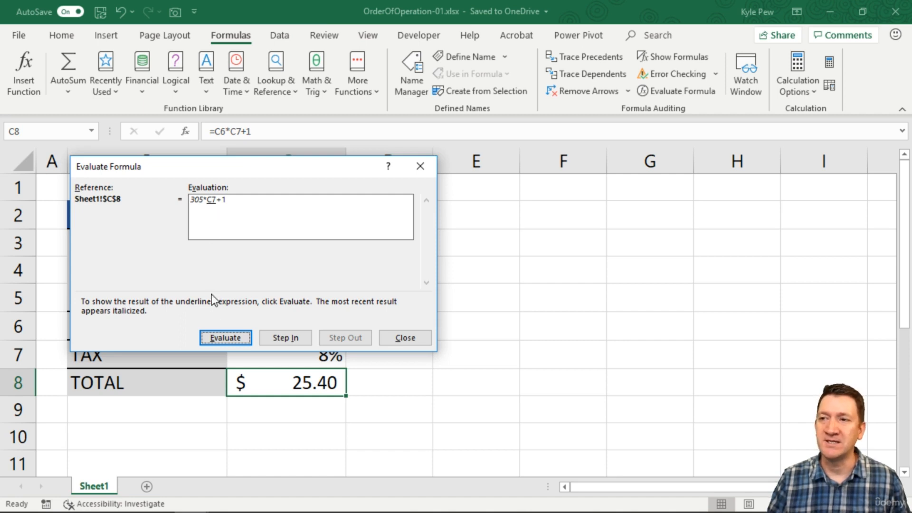
pyautogui.click(215, 338)
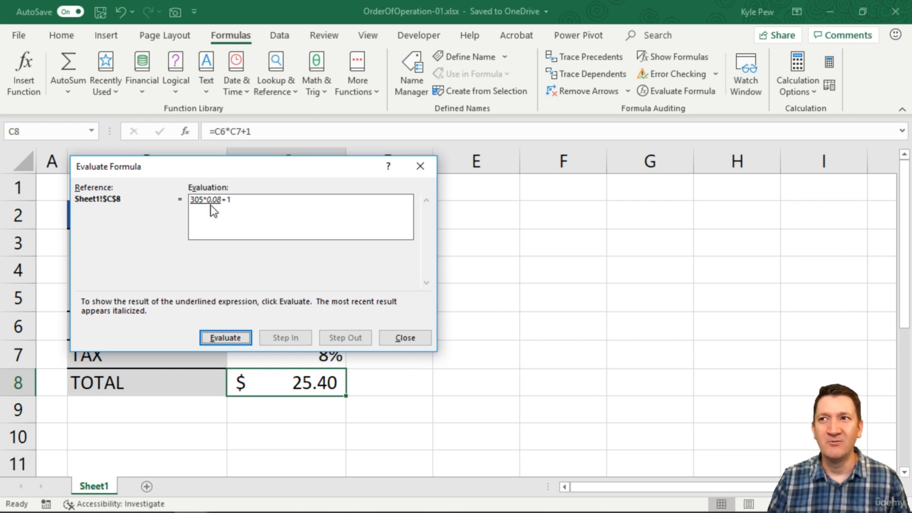
# Step: Continue evaluating C8's formula step by step to its final result
pyautogui.hotkey('ctrl', '2')
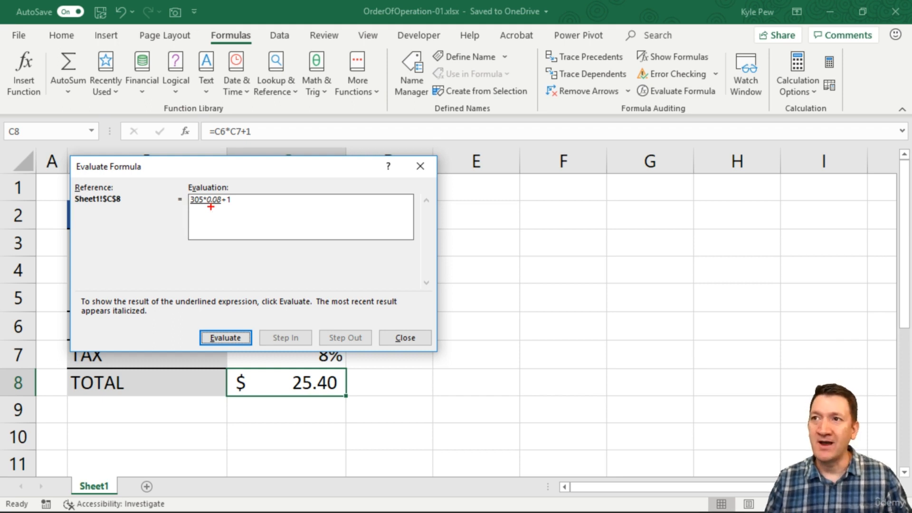
pyautogui.moveTo(209, 205); pyautogui.dragTo(231, 205)
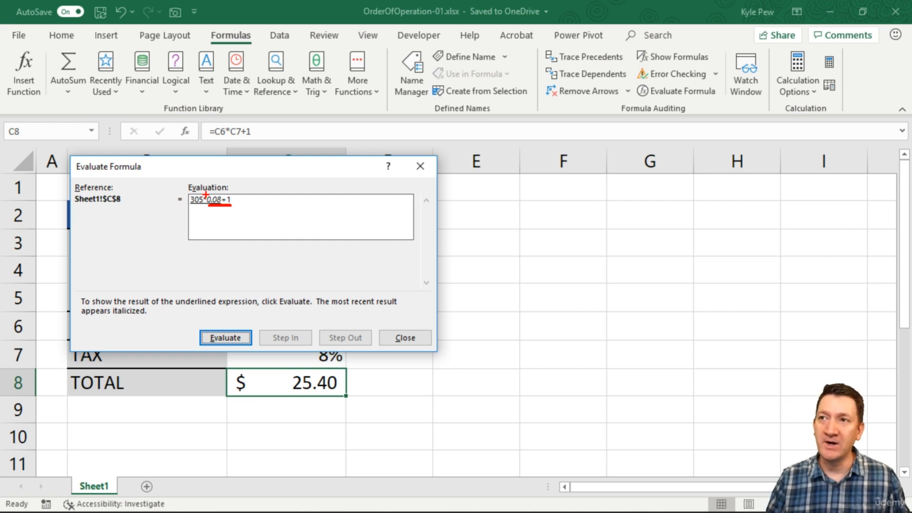
pyautogui.moveTo(205, 195); pyautogui.dragTo(226, 157)
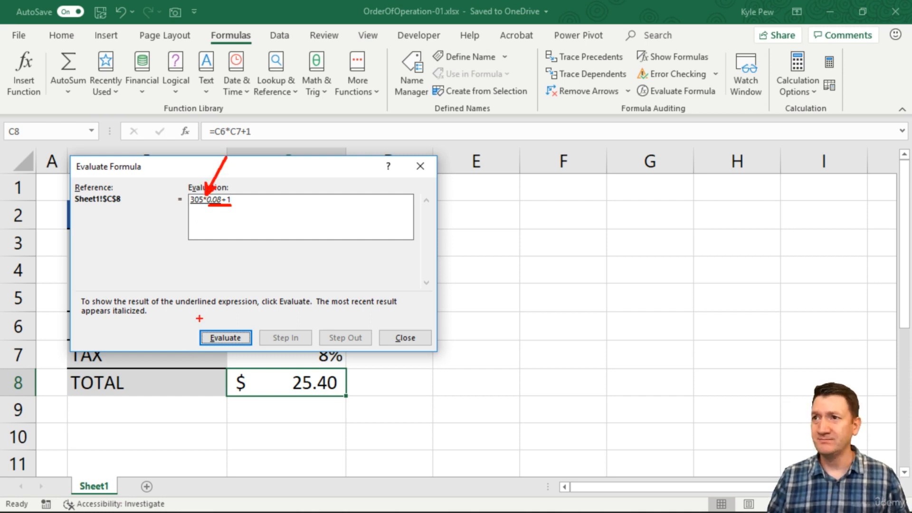
pyautogui.press('Escape')
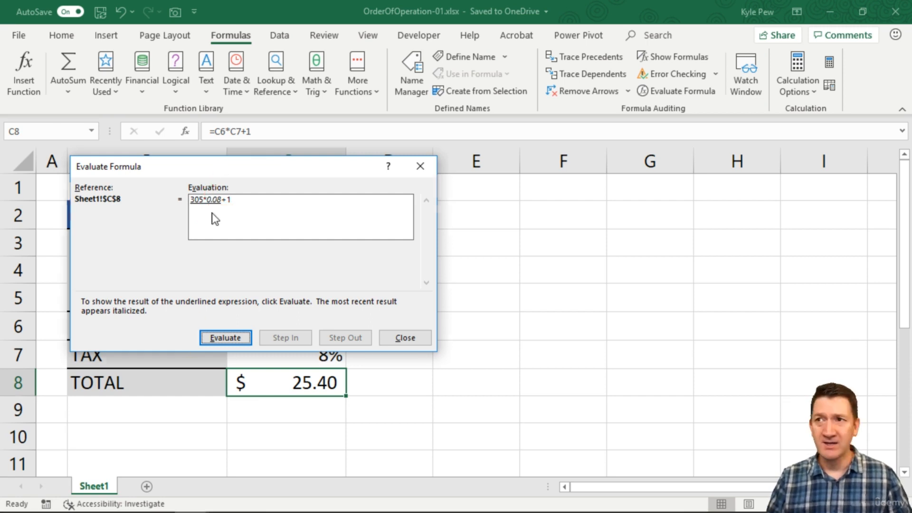
pyautogui.click(221, 334)
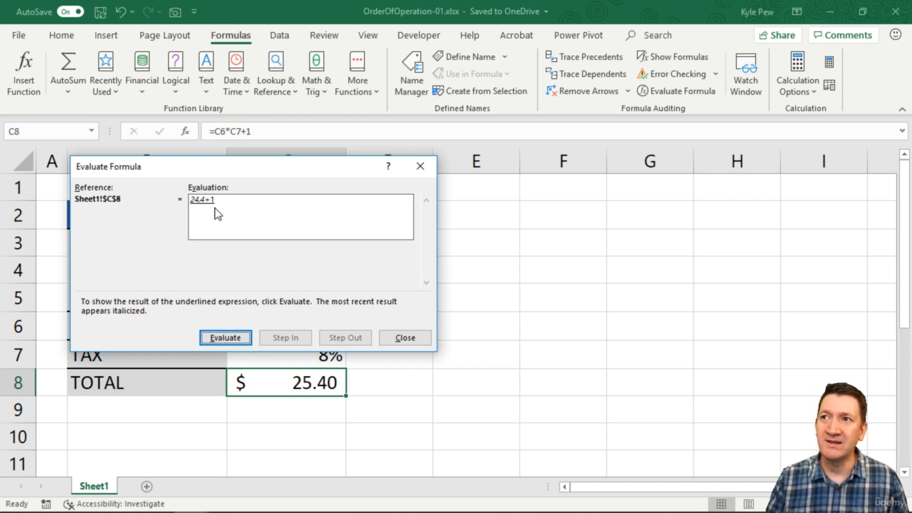
pyautogui.click(216, 337)
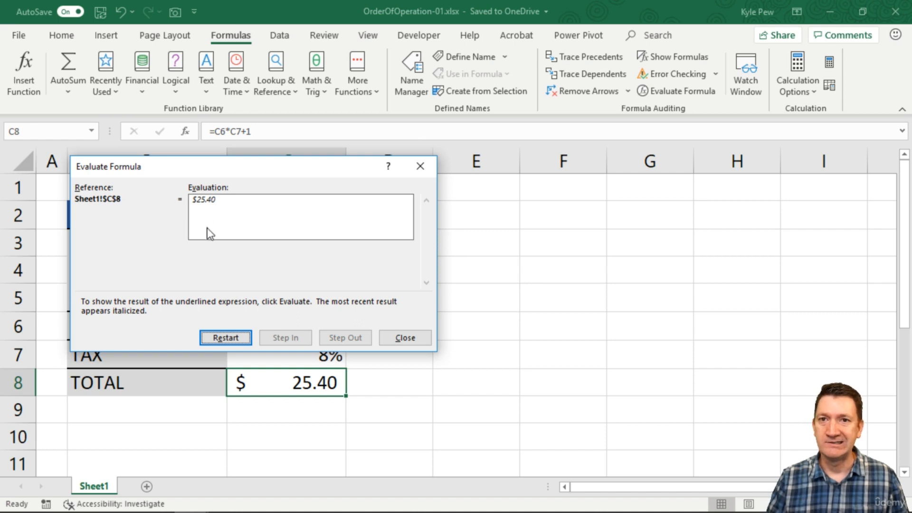
# Step: Restart the evaluation of C8's formula and step through it again
pyautogui.click(219, 339)
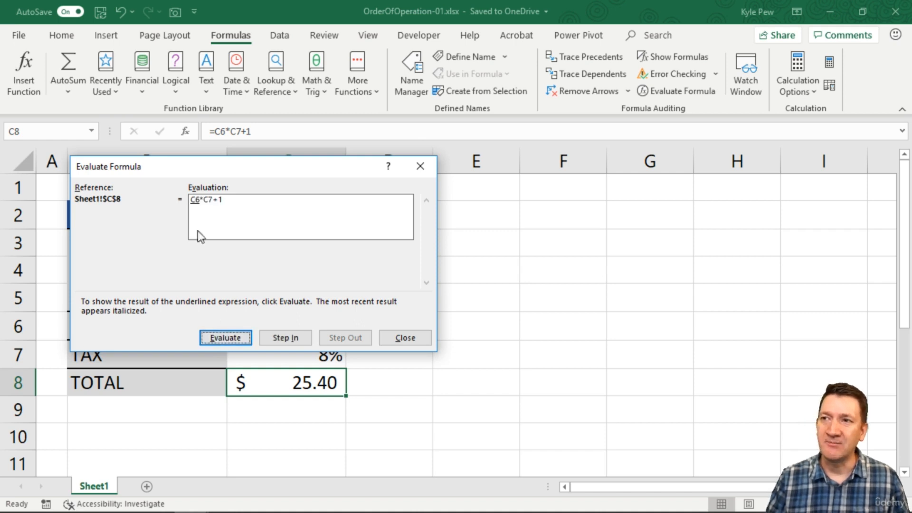
pyautogui.click(210, 337)
pyautogui.click(210, 337)
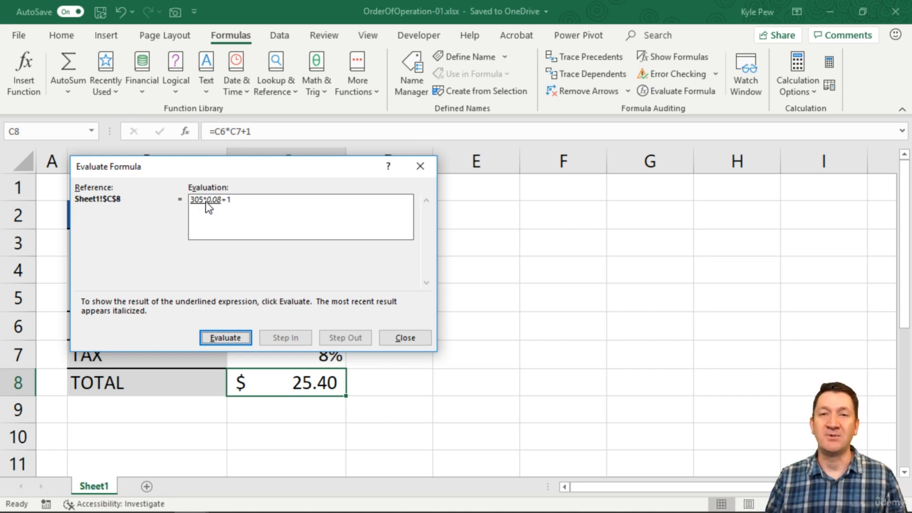
# Step: Close the Evaluate Formula dialog
pyautogui.click(405, 337)
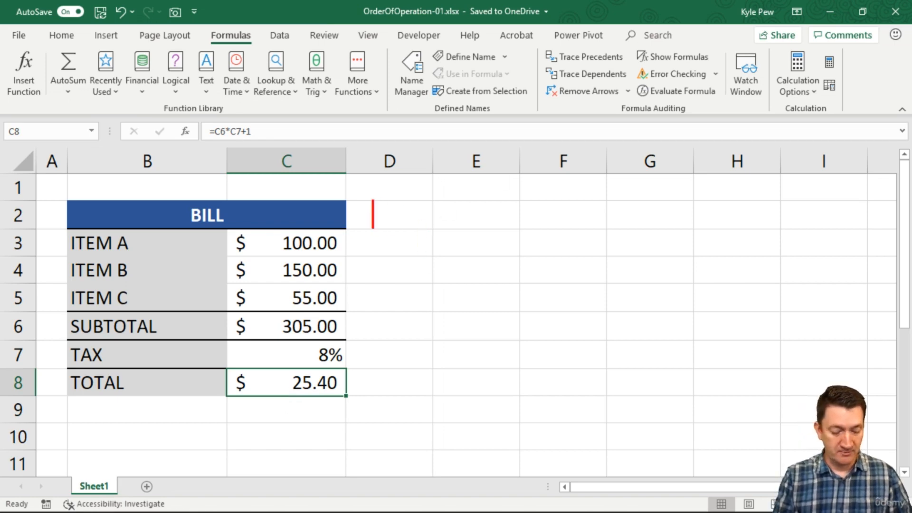
pyautogui.write('PEMDAS')
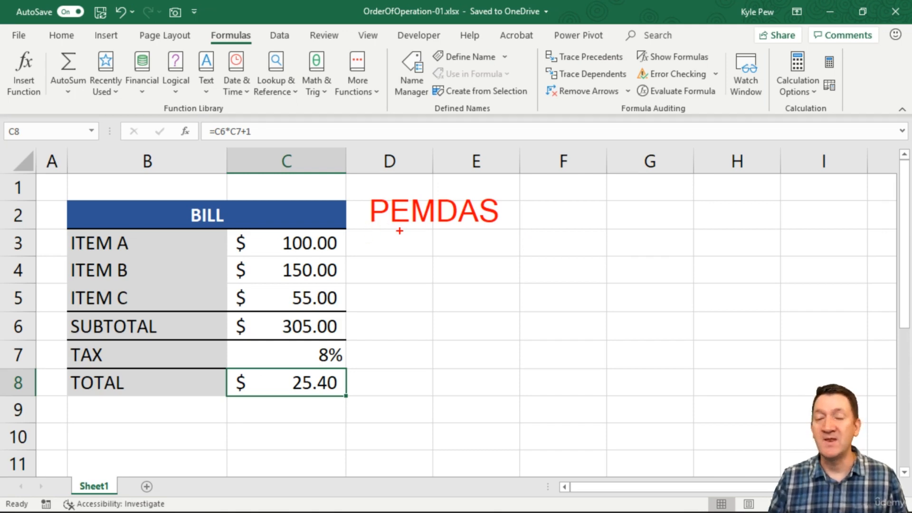
pyautogui.moveTo(417, 222); pyautogui.dragTo(502, 222)
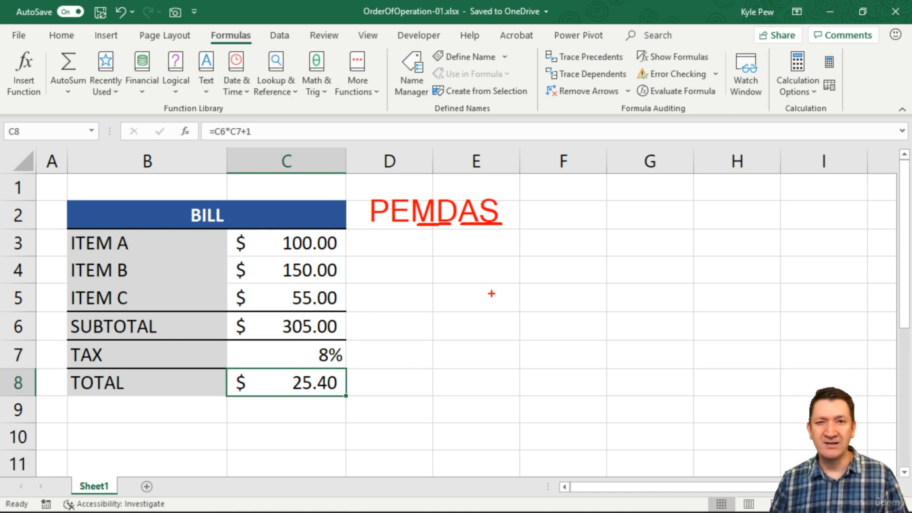
pyautogui.press('t')
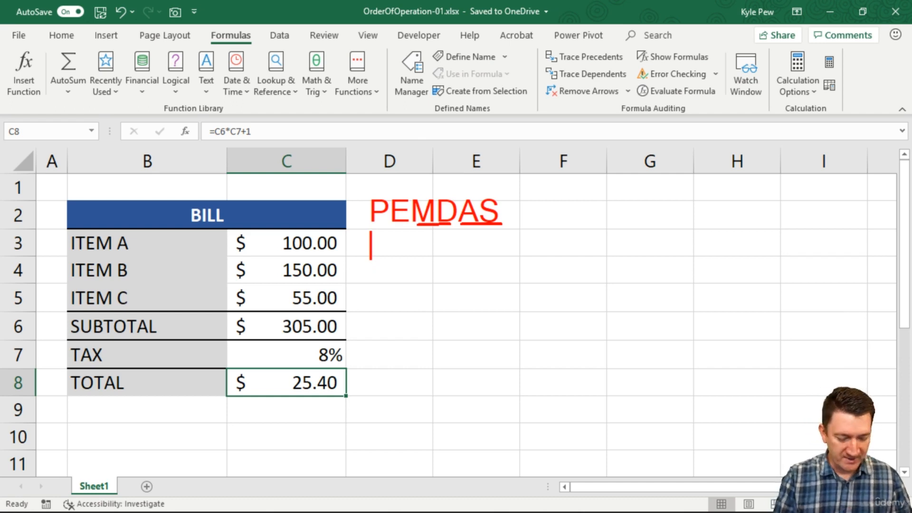
pyautogui.write('BOD')
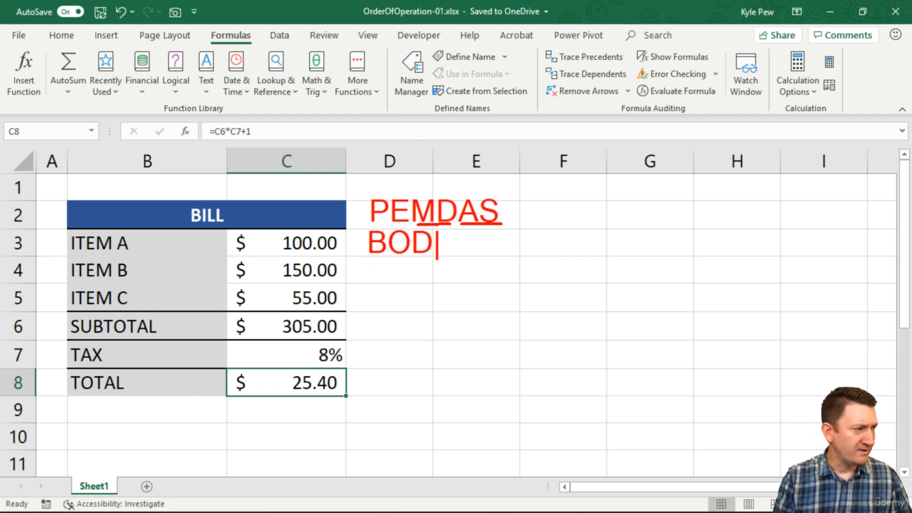
pyautogui.write('MAS')
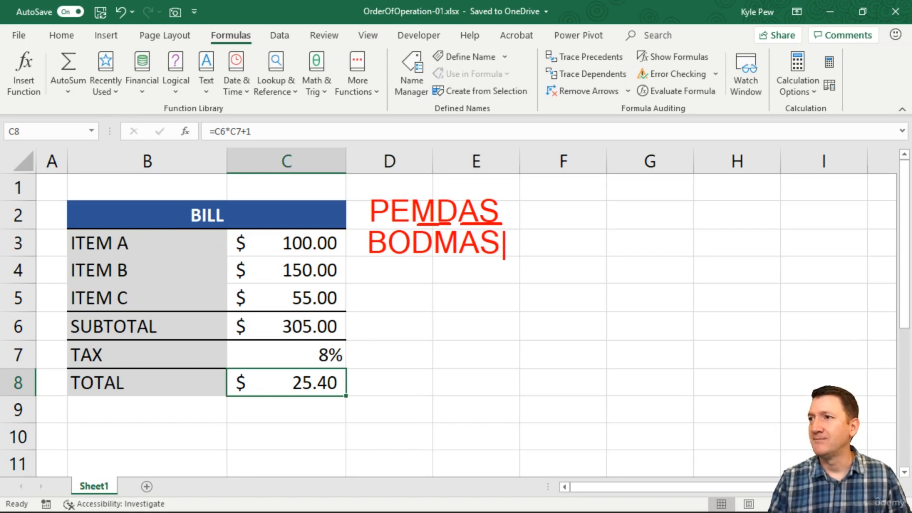
pyautogui.press('Escape')
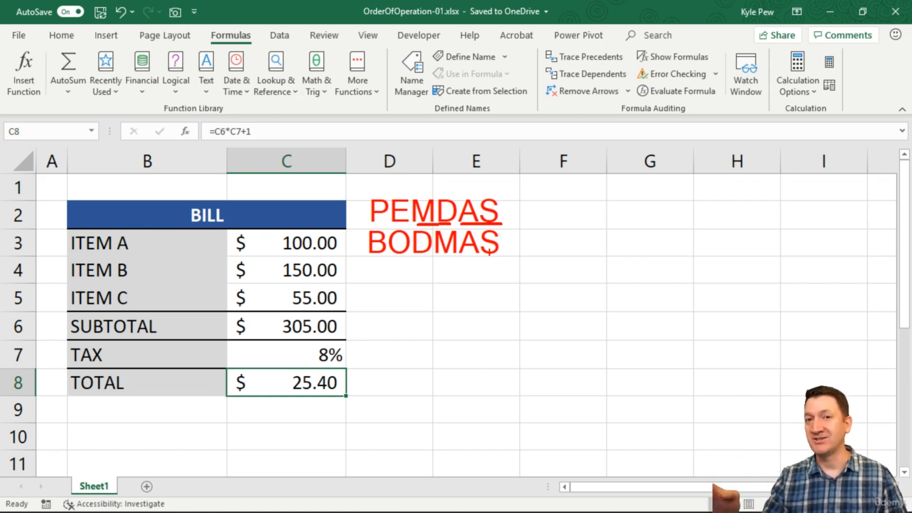
pyautogui.press('Escape')
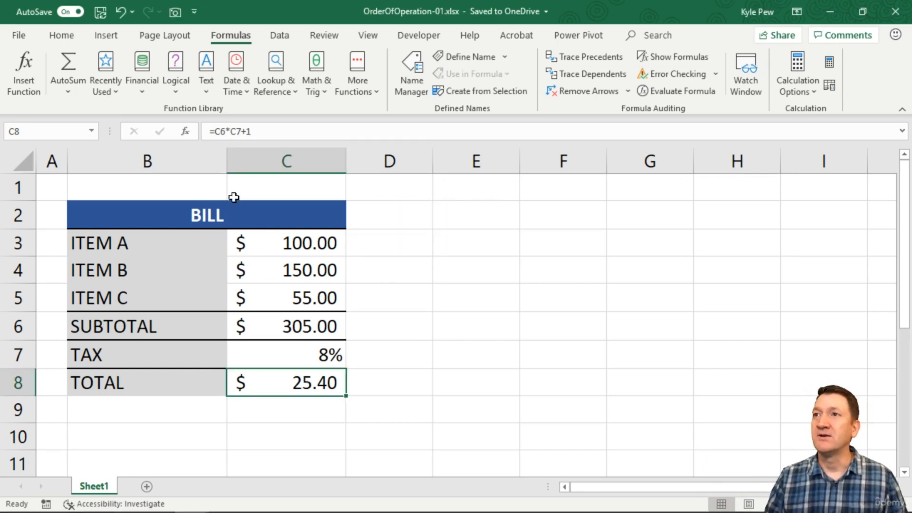
# Step: Edit the total formula in C8 to =C6*(C7+1), wrapping the tax plus one in parentheses
pyautogui.doubleClick(296, 382)
pyautogui.click(242, 383)
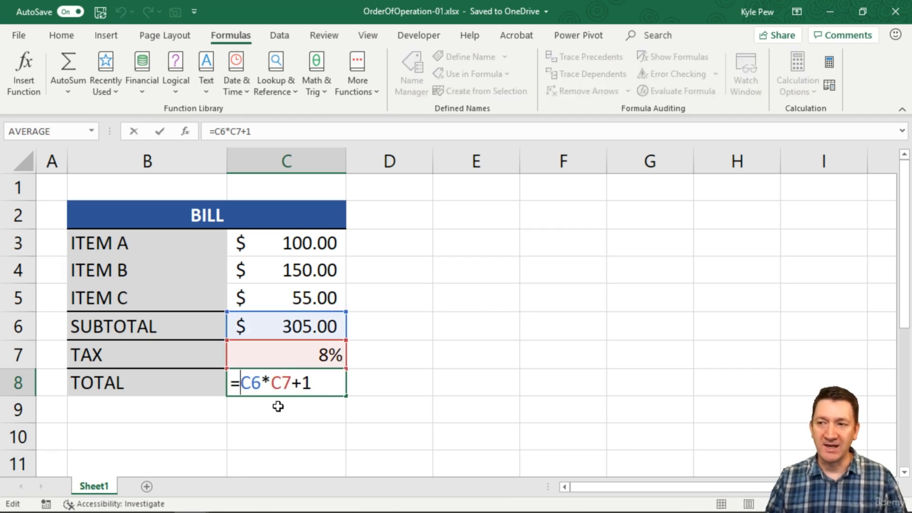
pyautogui.moveTo(241, 383); pyautogui.dragTo(291, 382)
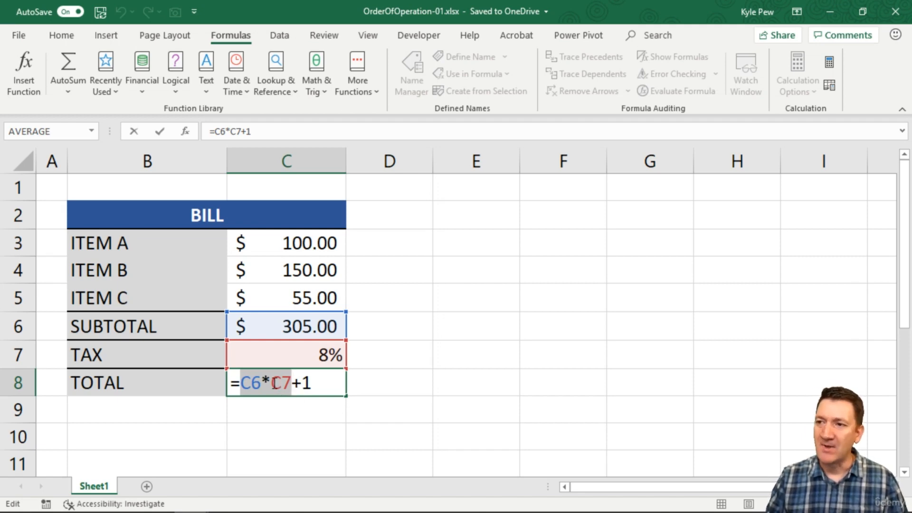
pyautogui.moveTo(271, 383); pyautogui.dragTo(311, 383)
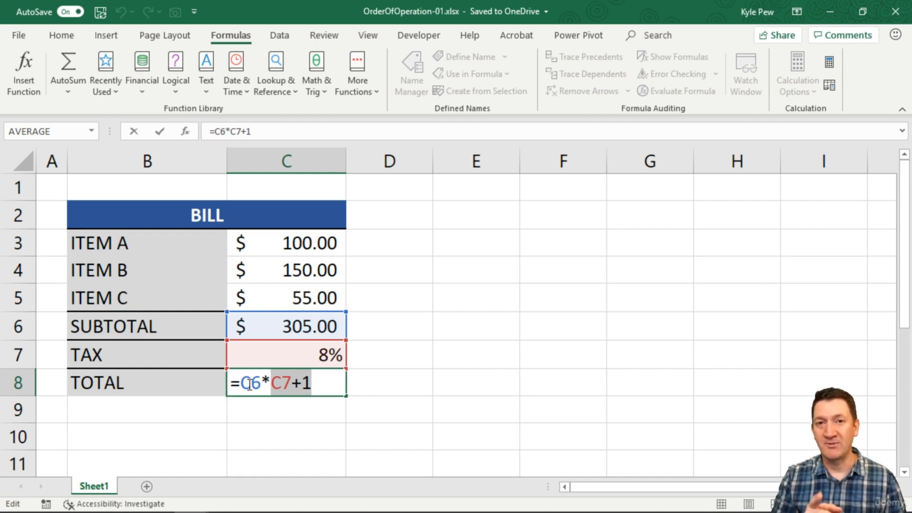
pyautogui.press('Left')
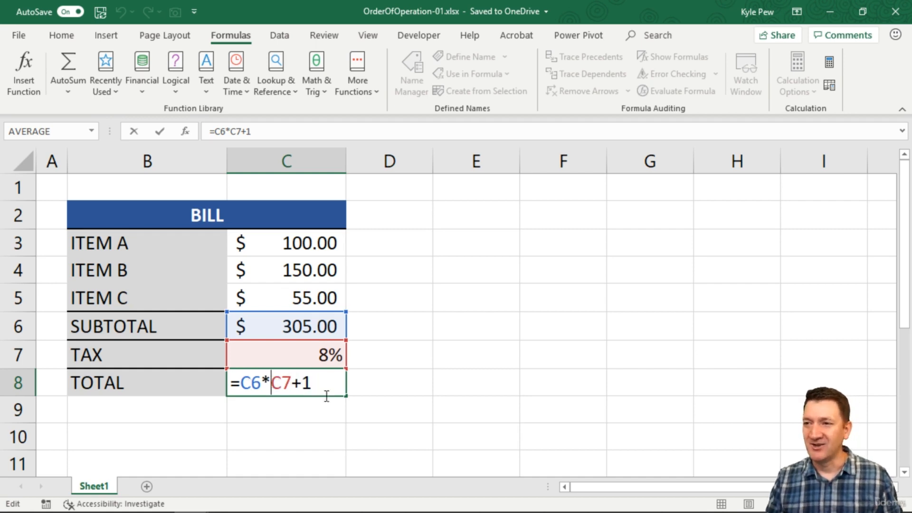
pyautogui.write('(')
pyautogui.click(326, 383)
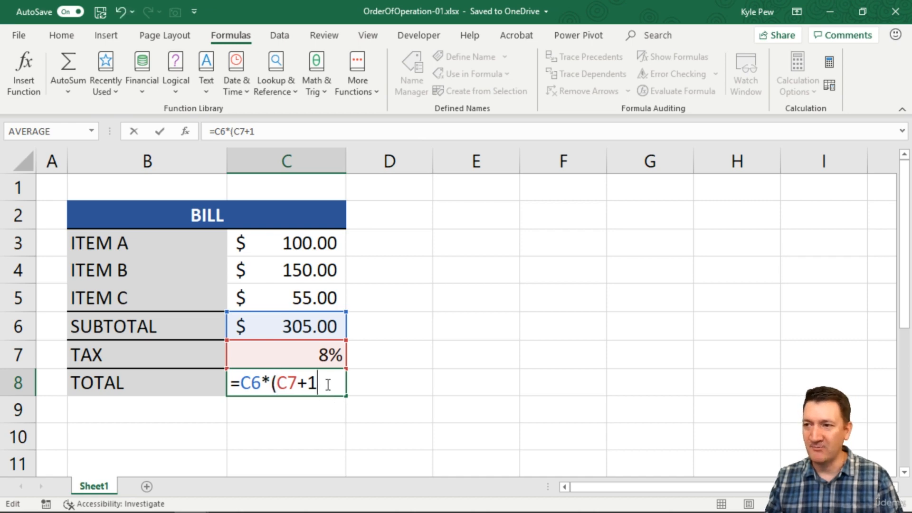
pyautogui.write(')')
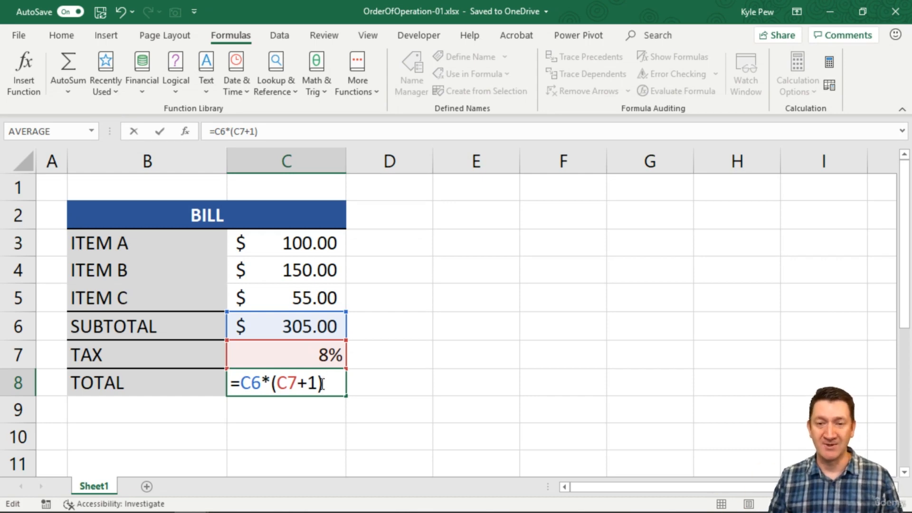
pyautogui.press('Return')
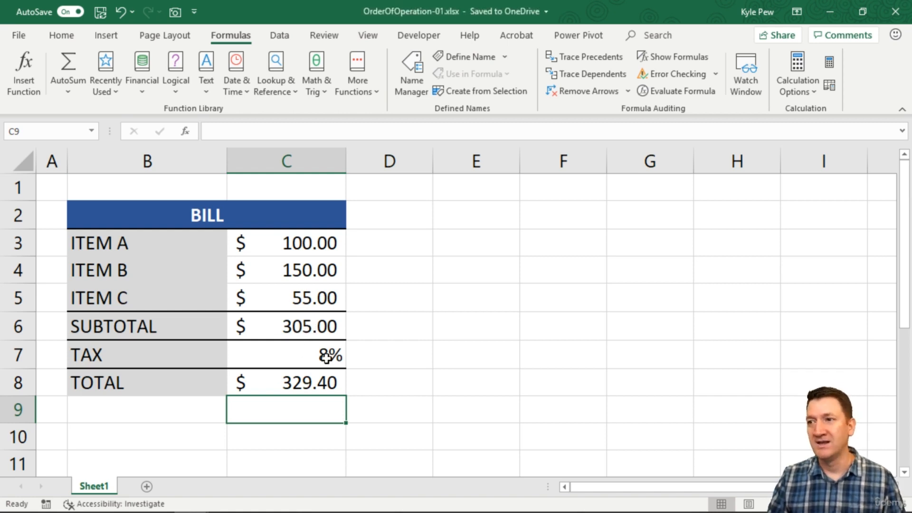
# Step: Step through C8's new formula with Evaluate Formula to its final result and close the dialog
pyautogui.click(292, 383)
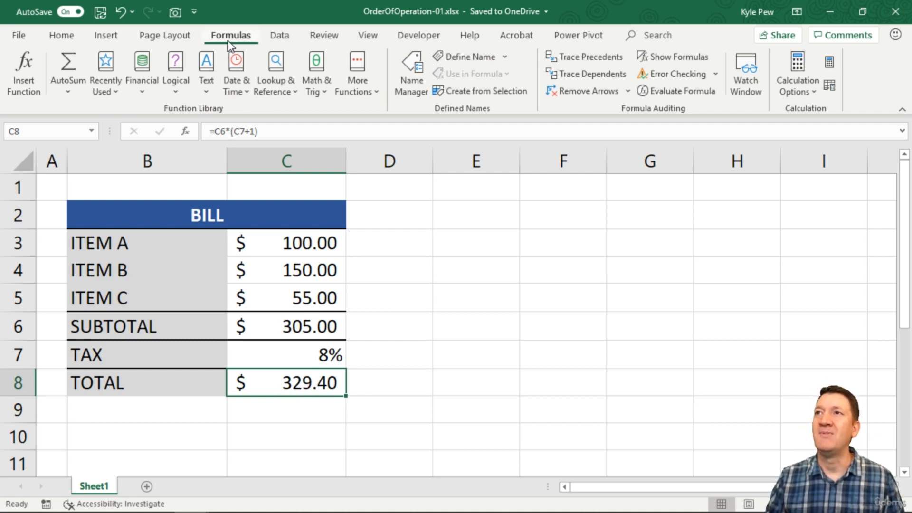
pyautogui.click(676, 93)
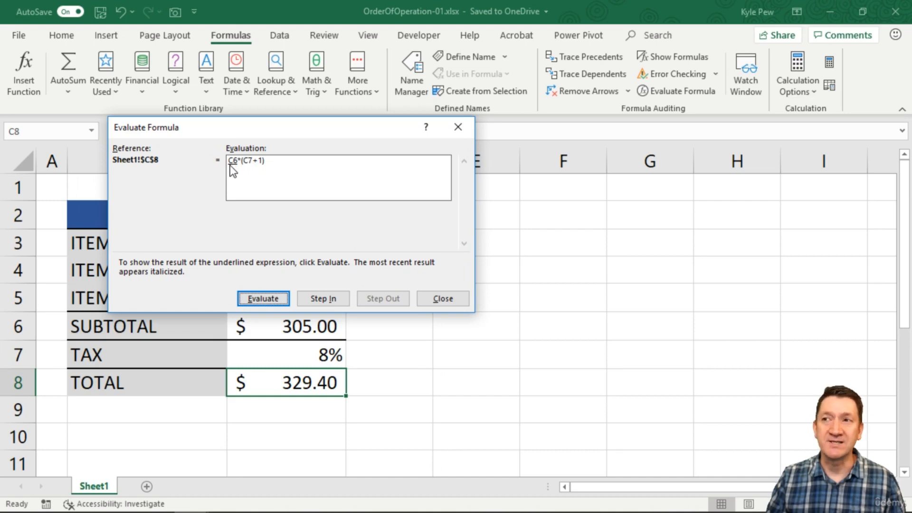
pyautogui.click(255, 295)
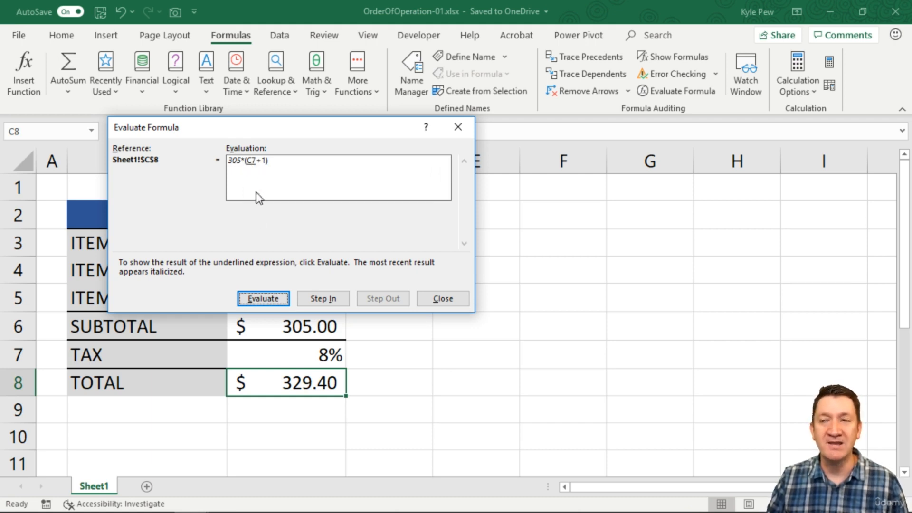
pyautogui.click(263, 299)
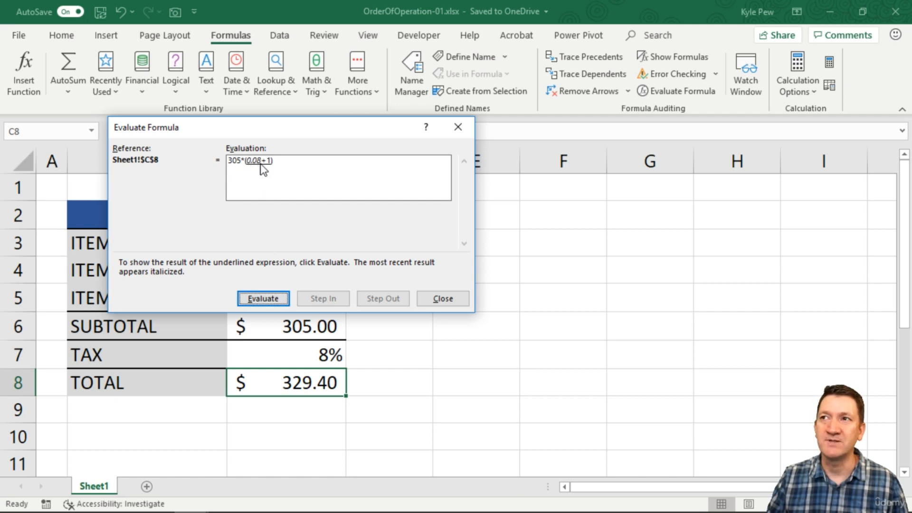
pyautogui.click(272, 293)
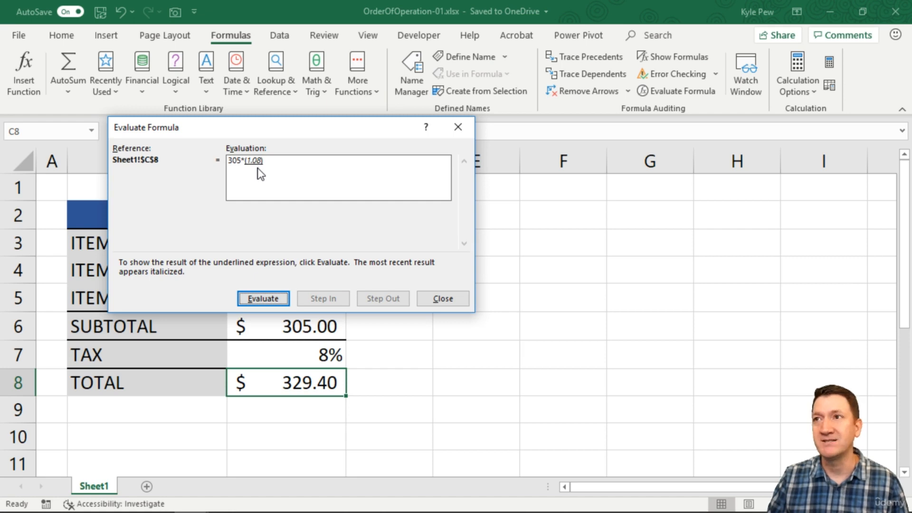
pyautogui.click(247, 299)
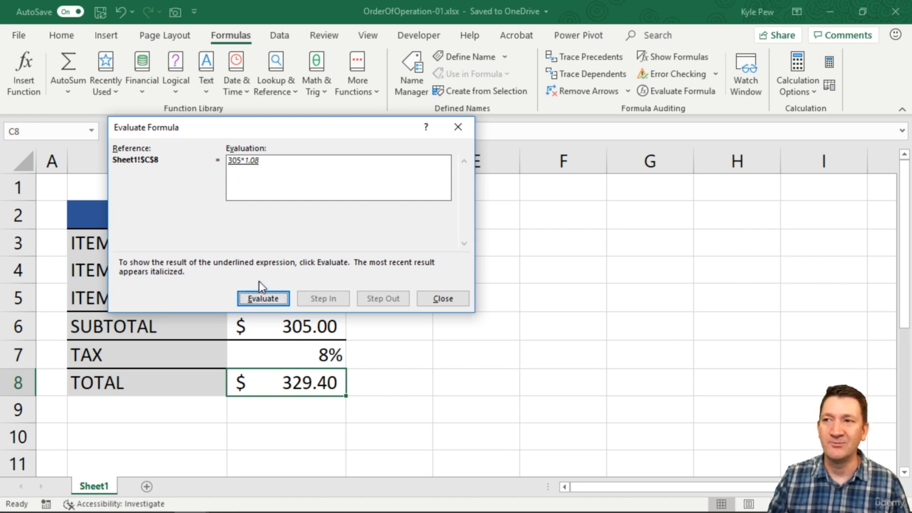
pyautogui.click(260, 293)
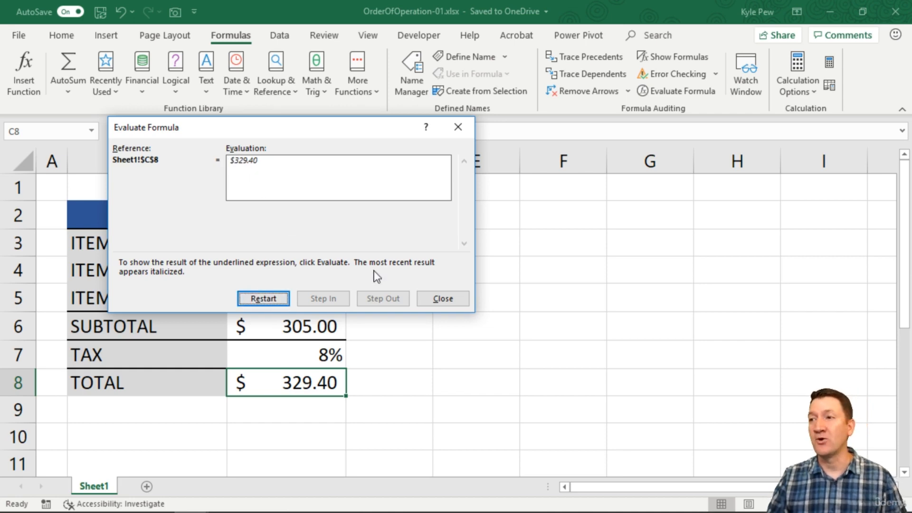
pyautogui.click(441, 298)
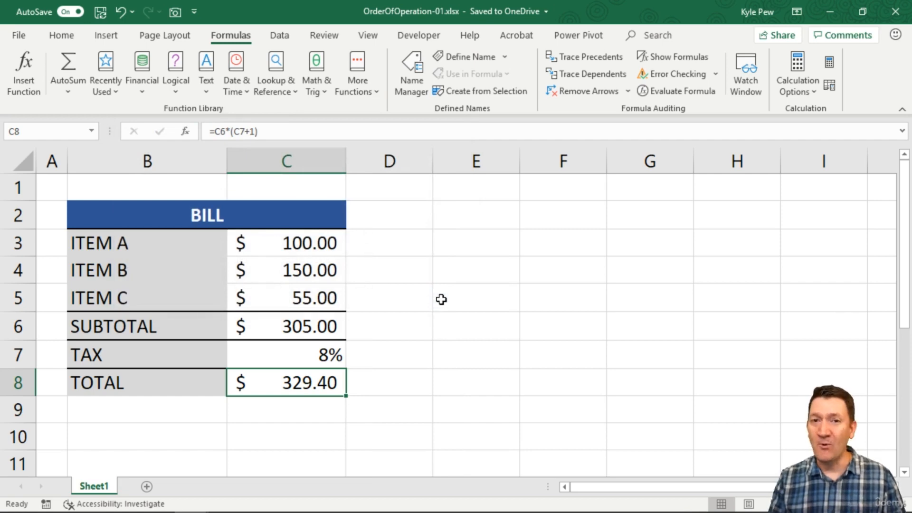